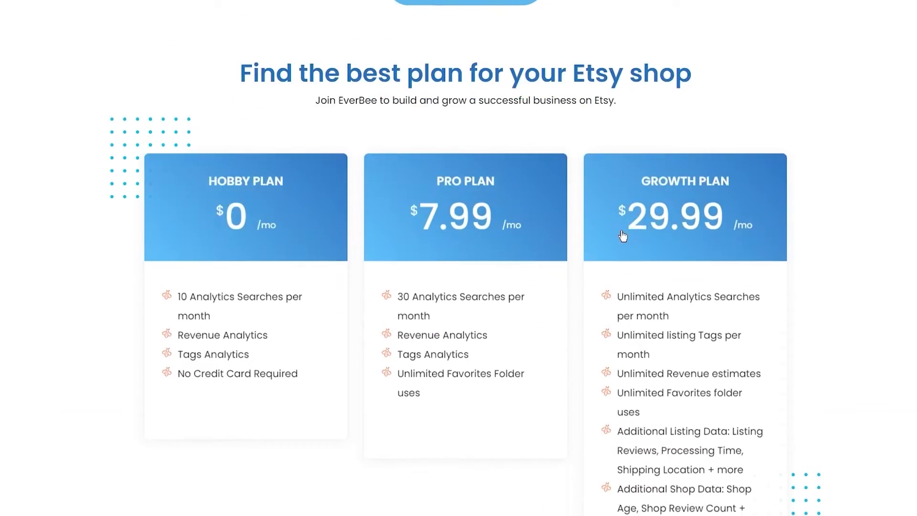
Review the Hobby, Pro and Growth plans and the product analytics benefits on the EverBee website
scroll(623, 234, up, 4)
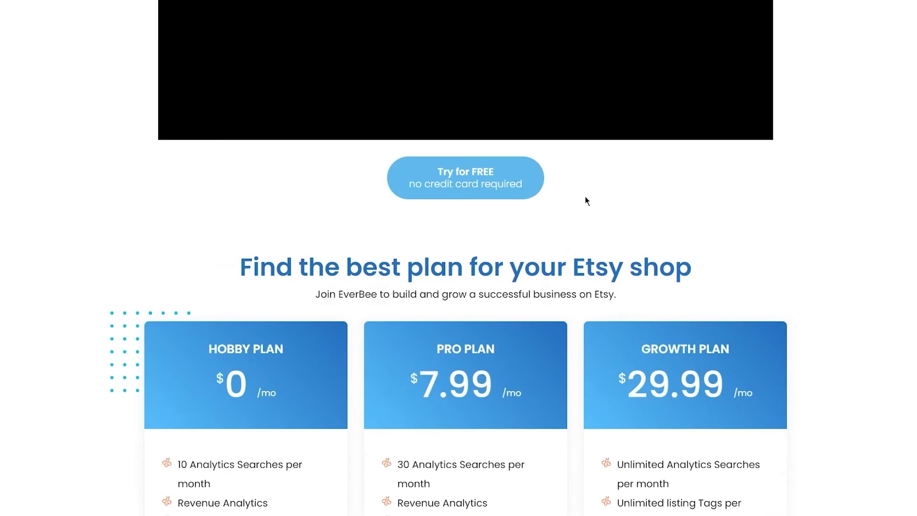
scroll(623, 199, down, 5)
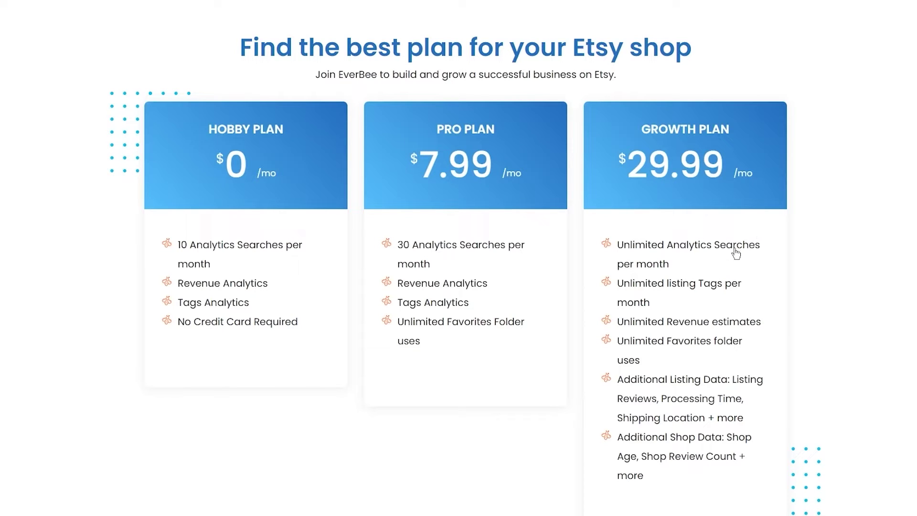
scroll(734, 248, down, 1)
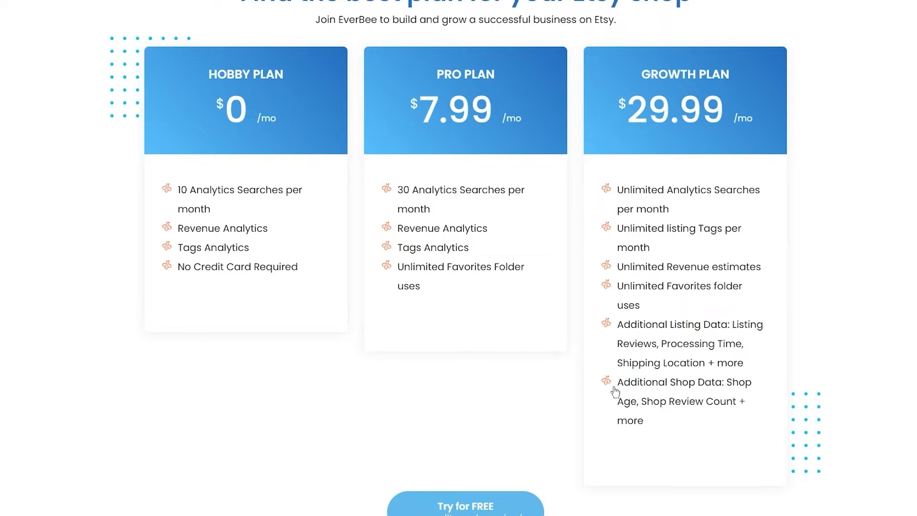
scroll(695, 386, down, 10)
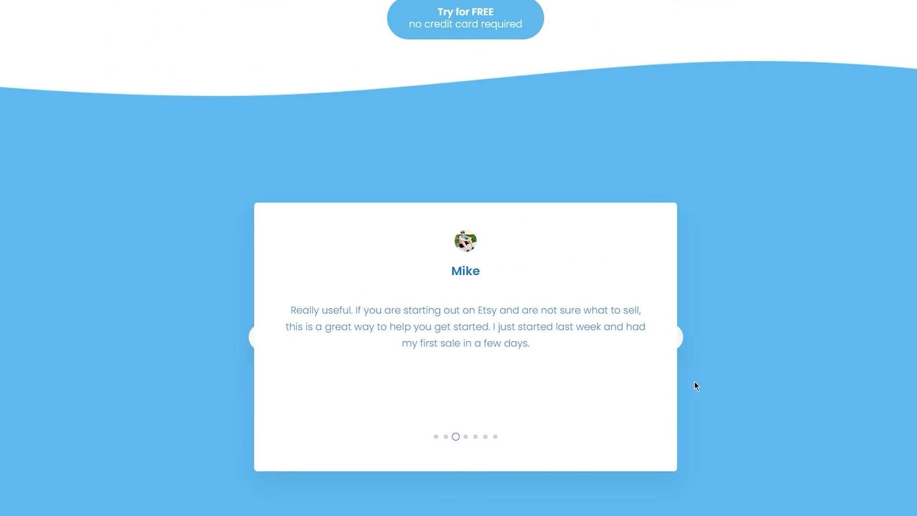
scroll(860, 351, up, 6)
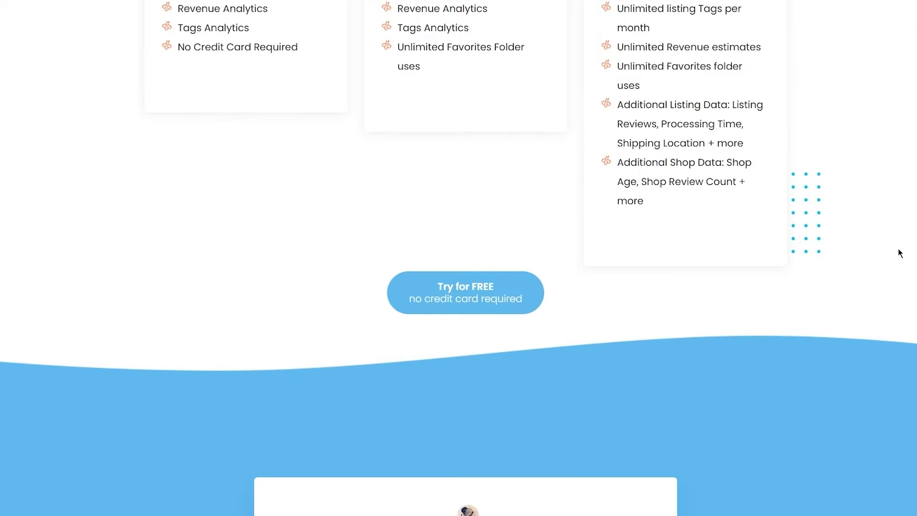
scroll(223, 205, up, 4)
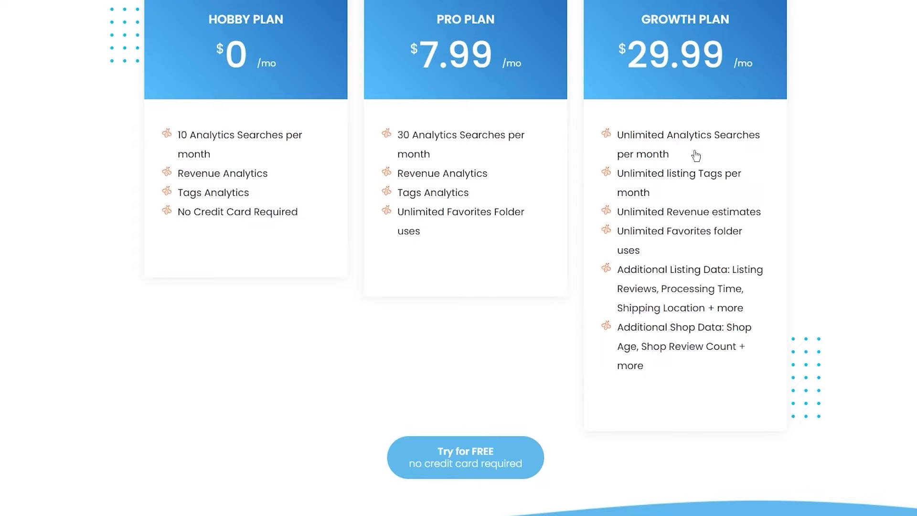
scroll(549, 210, up, 20)
scroll(563, 190, up, 6)
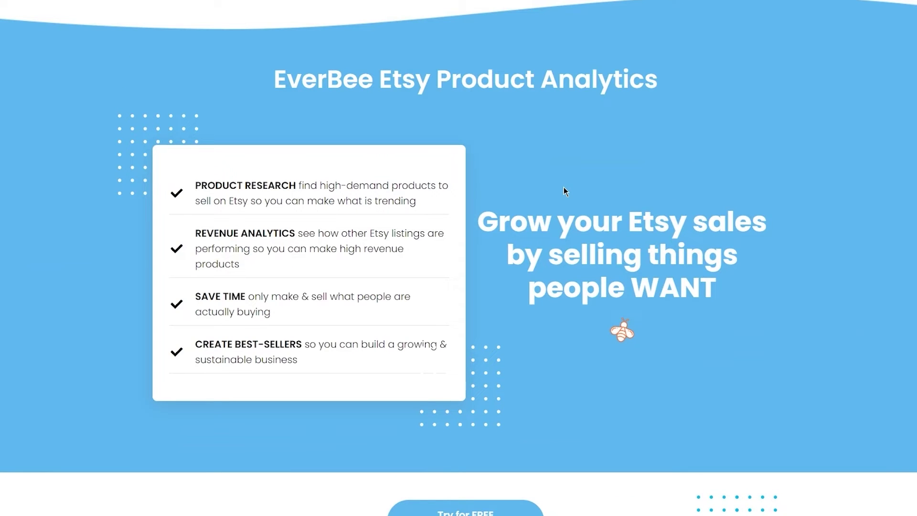
scroll(340, 217, up, 7)
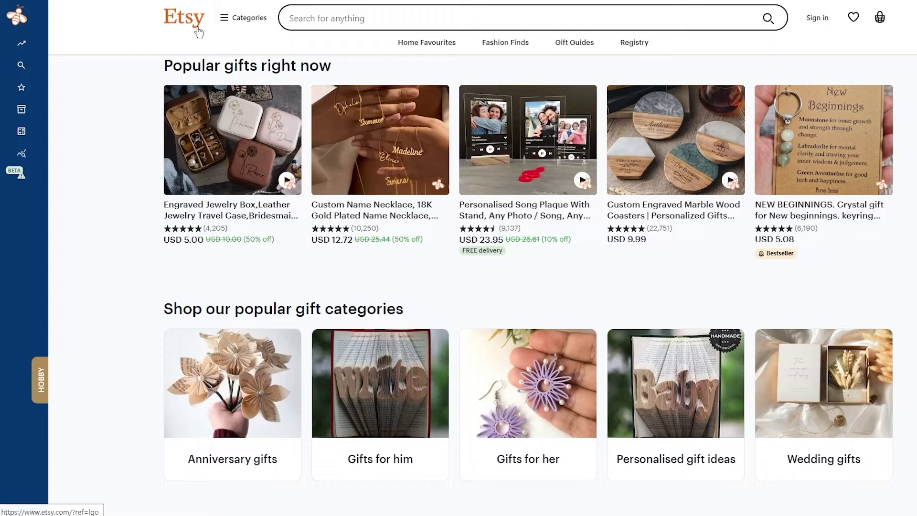
Search the web for "everbee extension" and open EverBee's Chrome Web Store page from the results
mouse_move(34, 86)
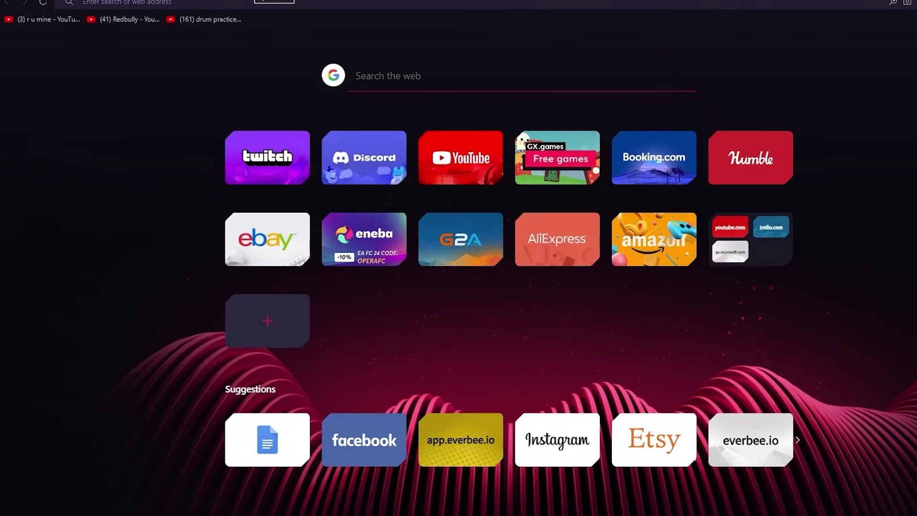
text(ever)
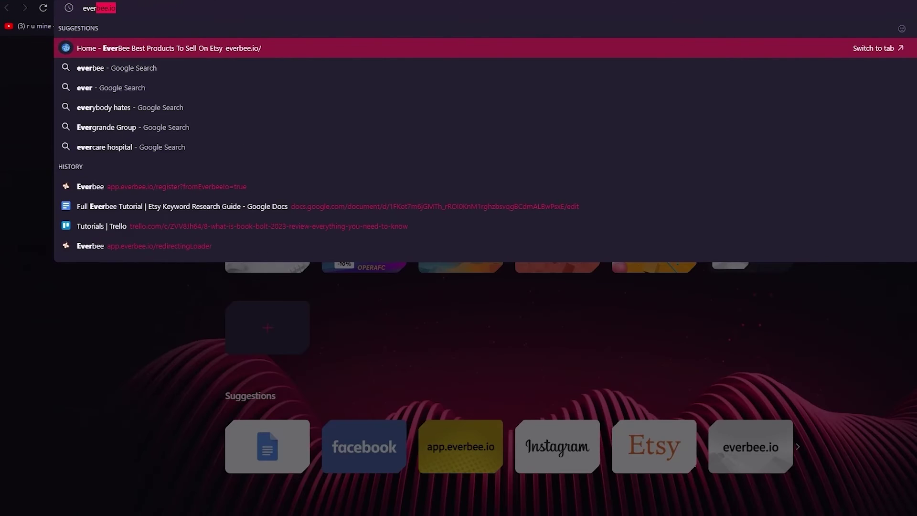
text(bee extension)
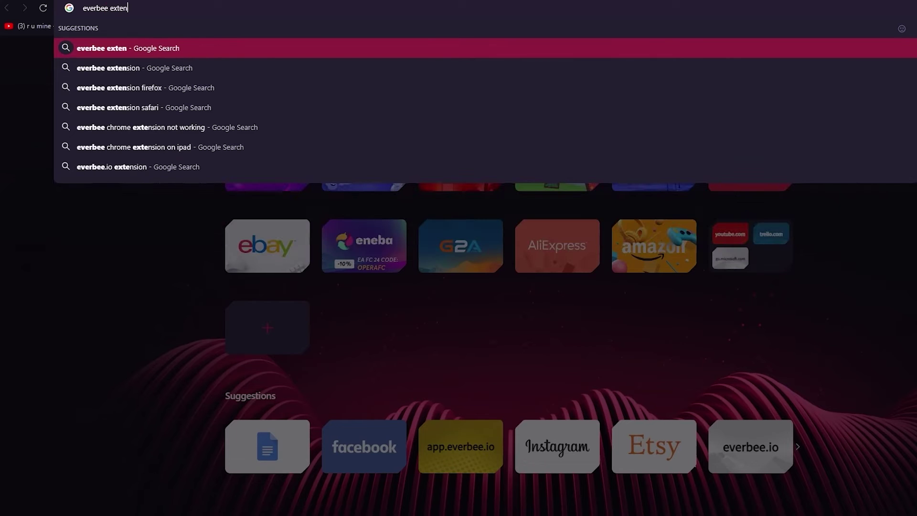
key(Return)
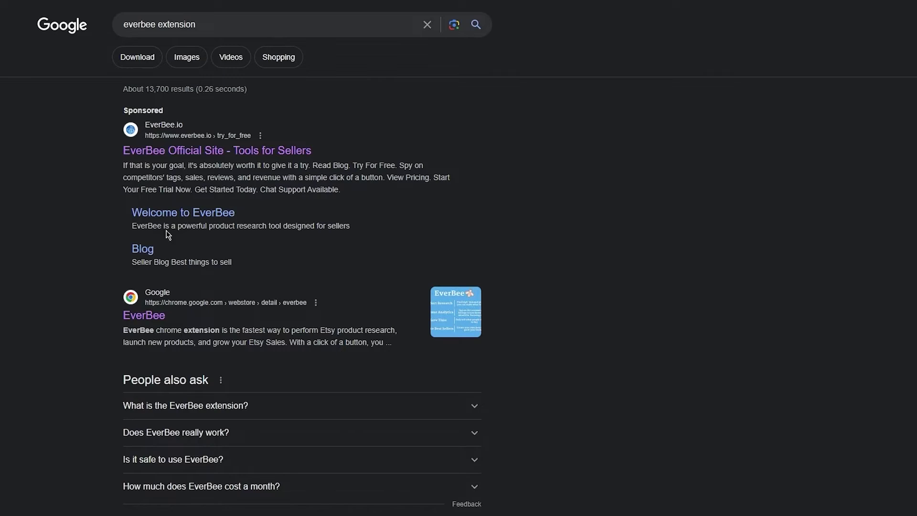
scroll(171, 244, down, 2)
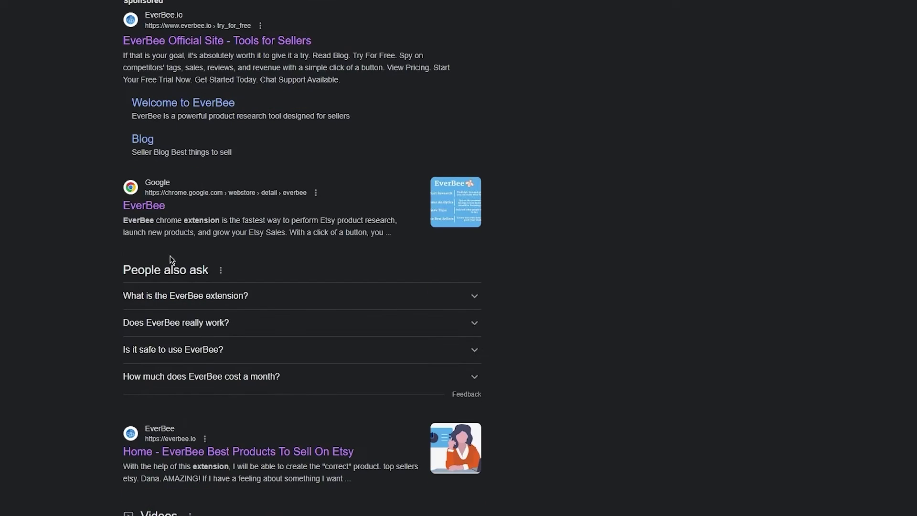
click(152, 207)
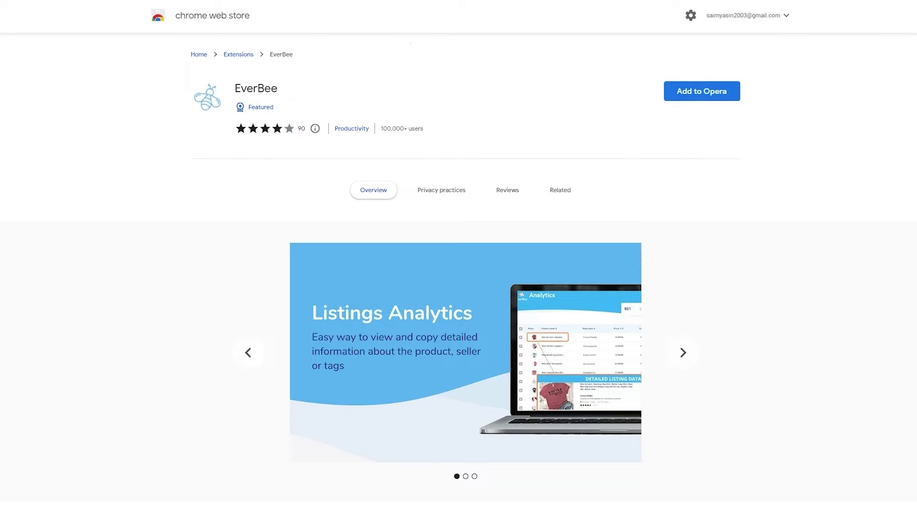
Check the browser's list of installed extensions for EverBee, then return to the Etsy page
click(900, 1)
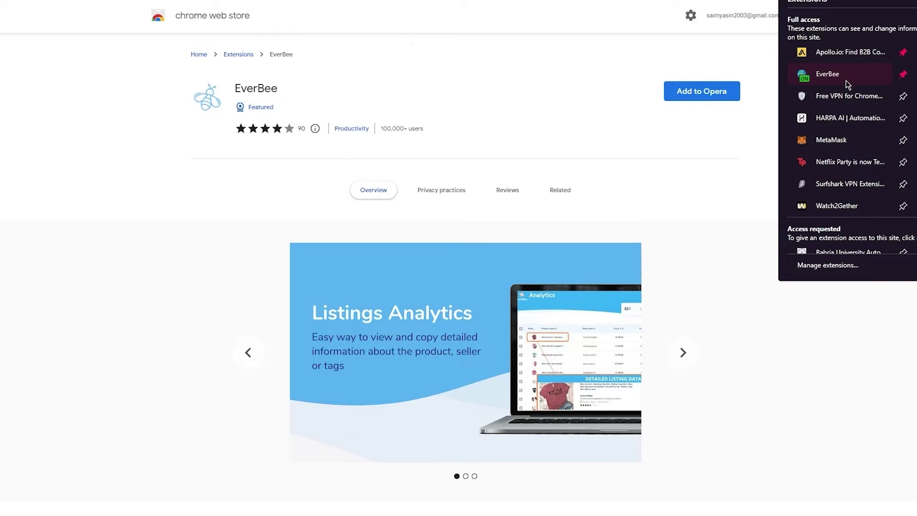
click(863, 367)
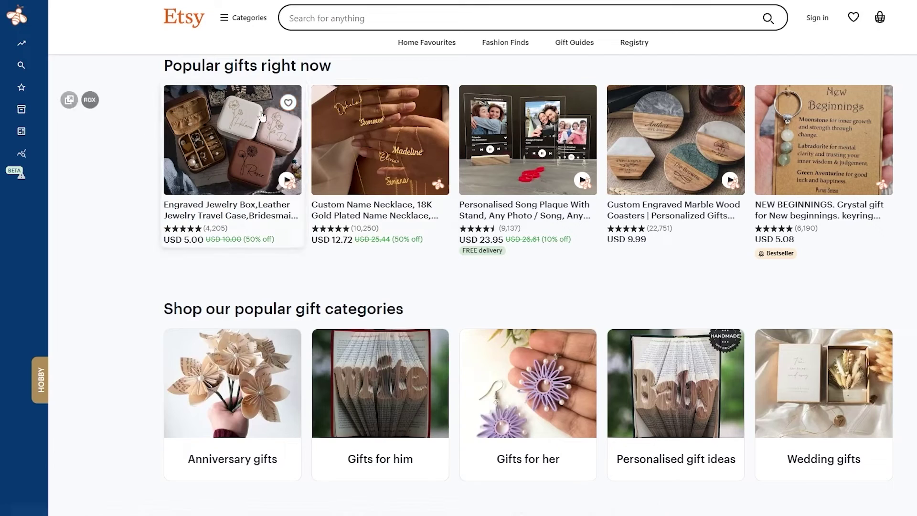
mouse_move(23, 16)
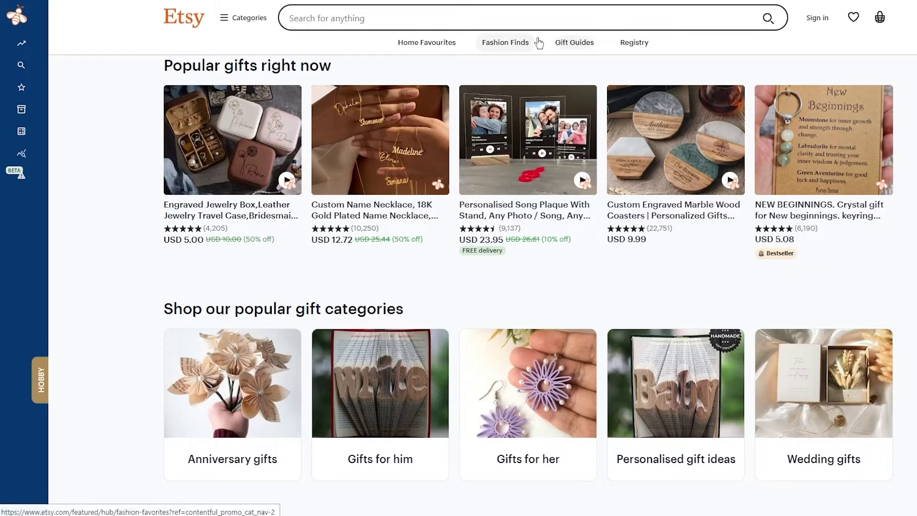
Search Etsy for "notion template" using the matching search suggestion
click(354, 26)
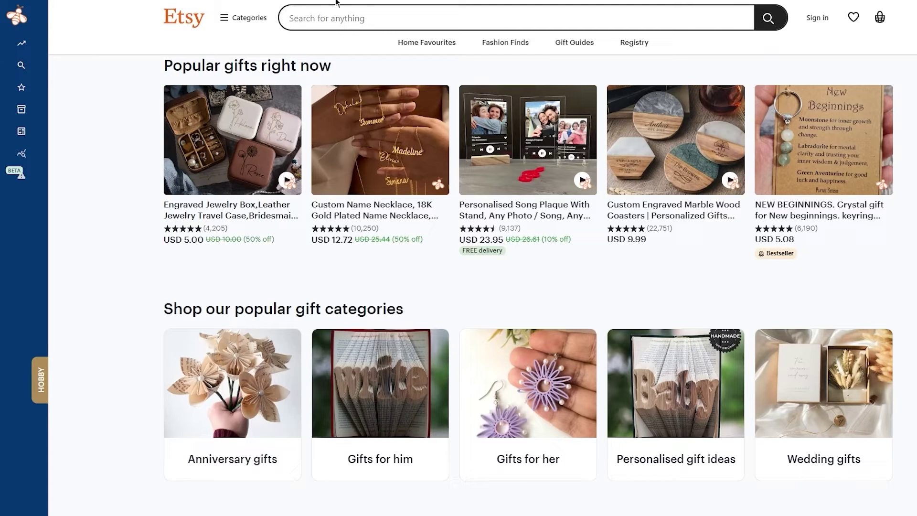
text(notion t)
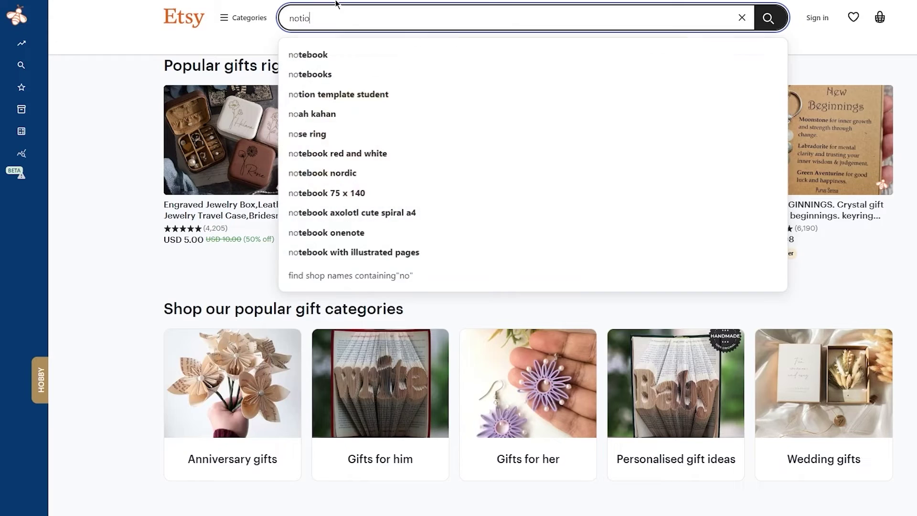
key(Down)
key(Down)
key(Down)
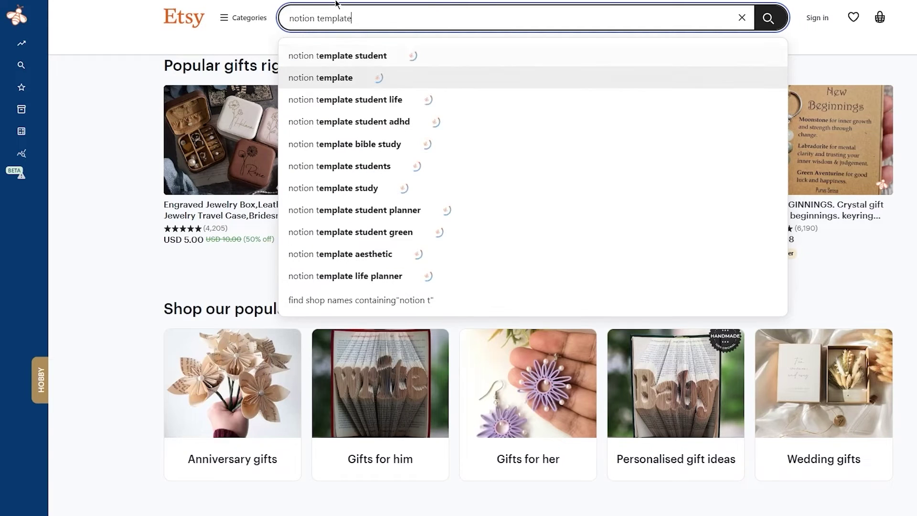
key(Up)
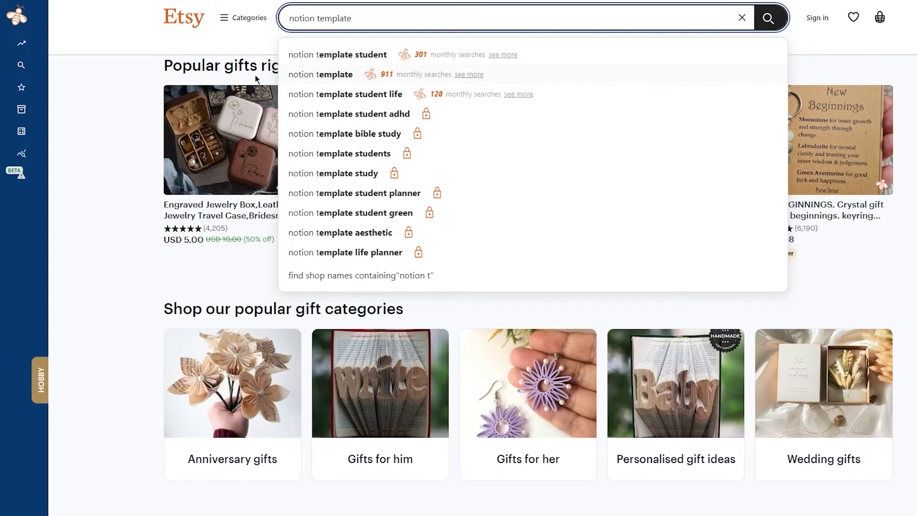
click(297, 75)
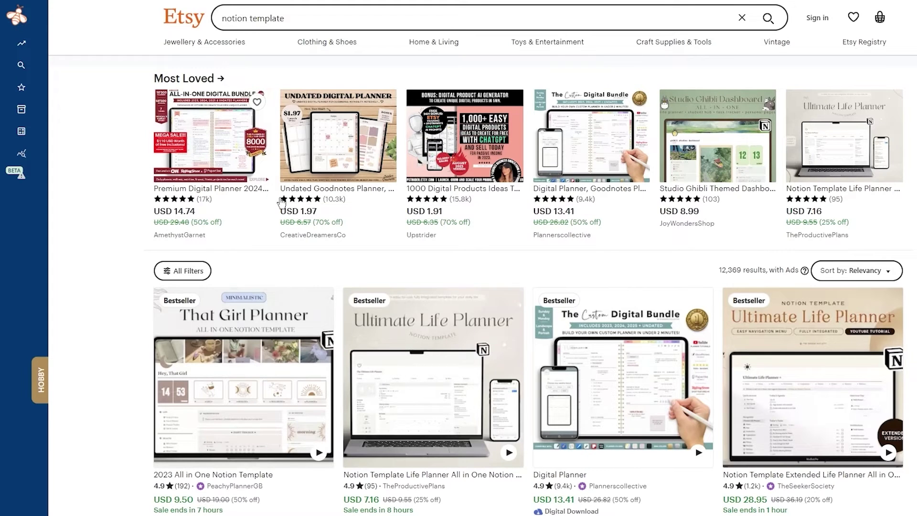
Open EverBee's Product Analytics for the notion template search and look through the listings table
scroll(497, 248, down, 5)
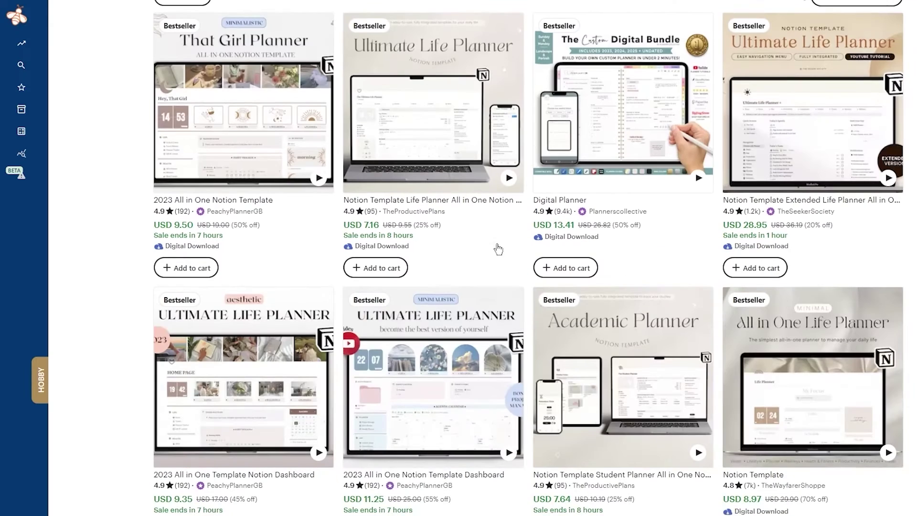
scroll(479, 279, up, 5)
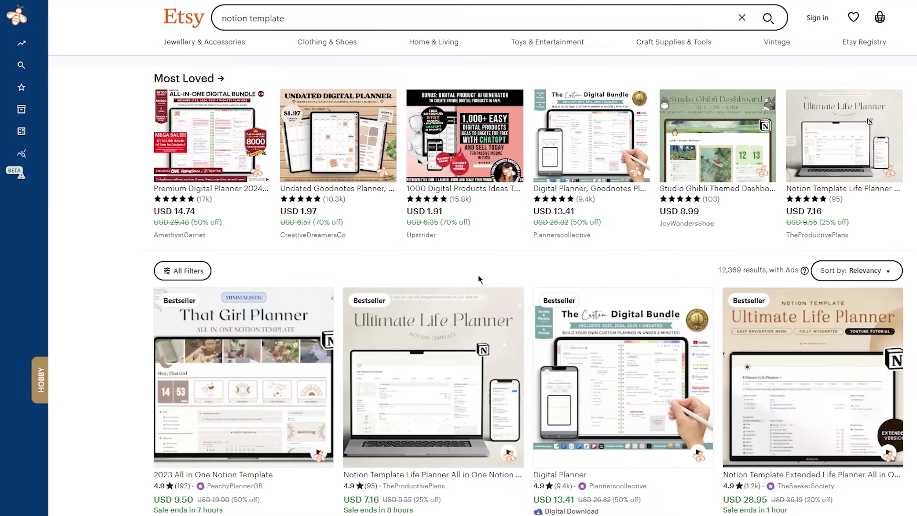
mouse_move(20, 92)
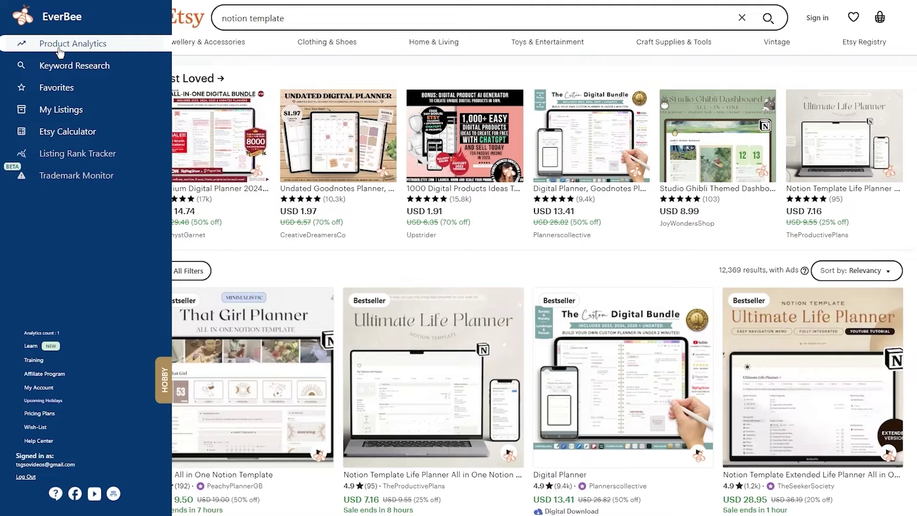
click(59, 48)
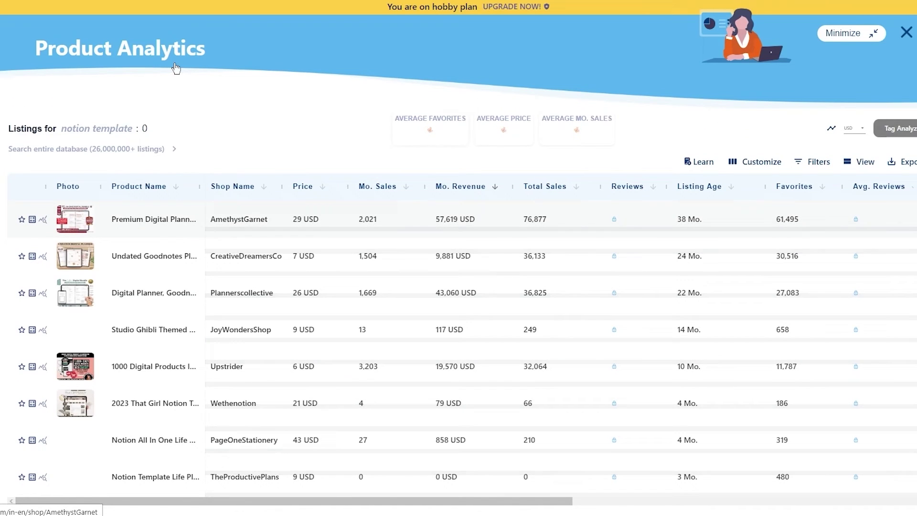
scroll(357, 324, down, 5)
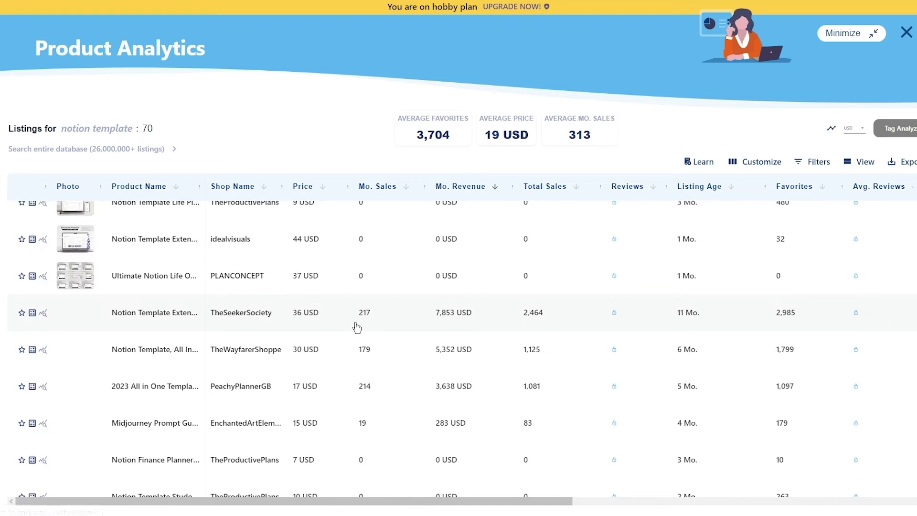
scroll(313, 280, up, 5)
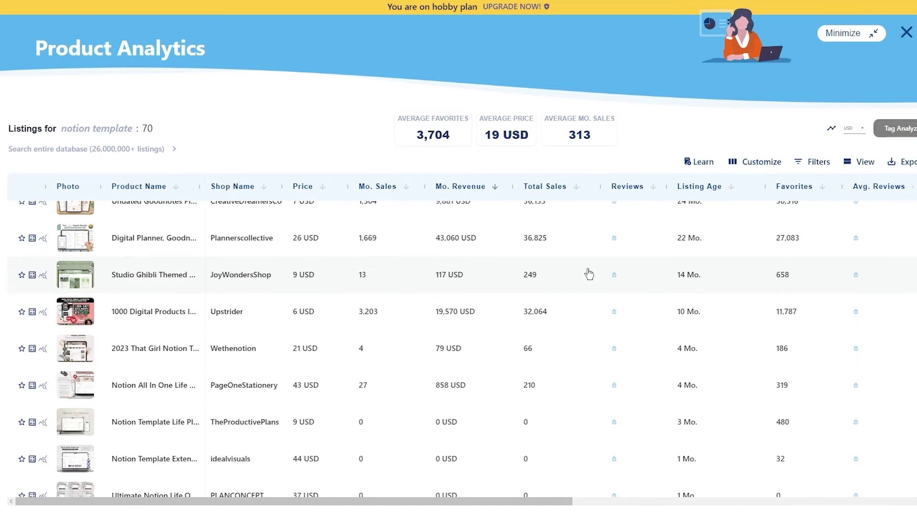
scroll(543, 274, up, 1)
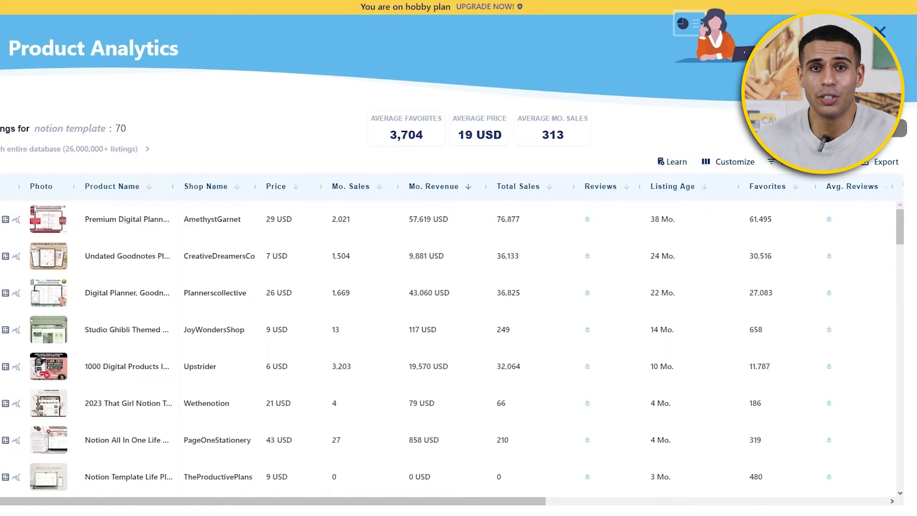
Show the filter fields in the Product Analytics table and hide its Shop Name column
click(806, 161)
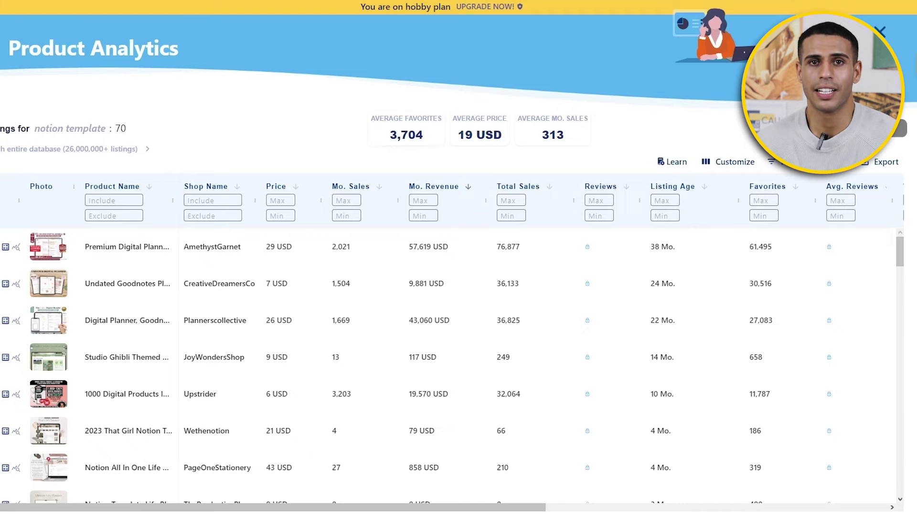
click(708, 168)
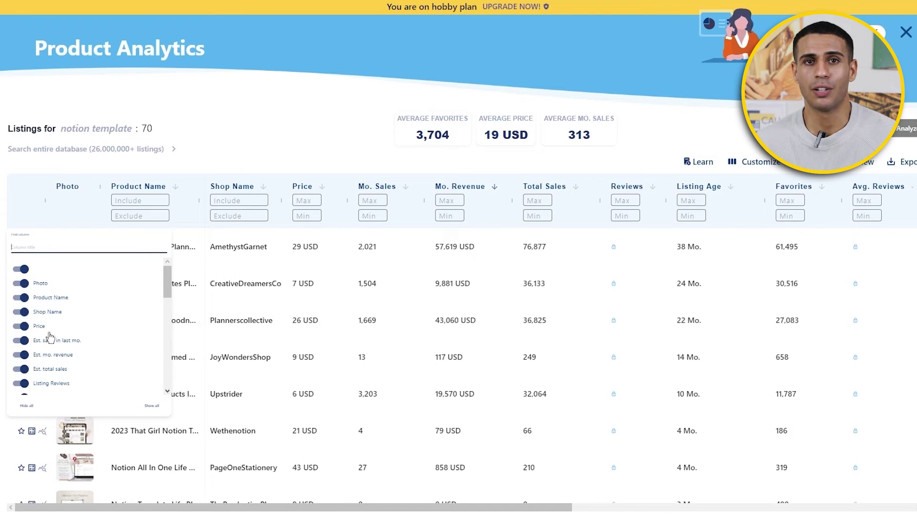
scroll(38, 315, down, 3)
click(21, 330)
scroll(112, 319, up, 3)
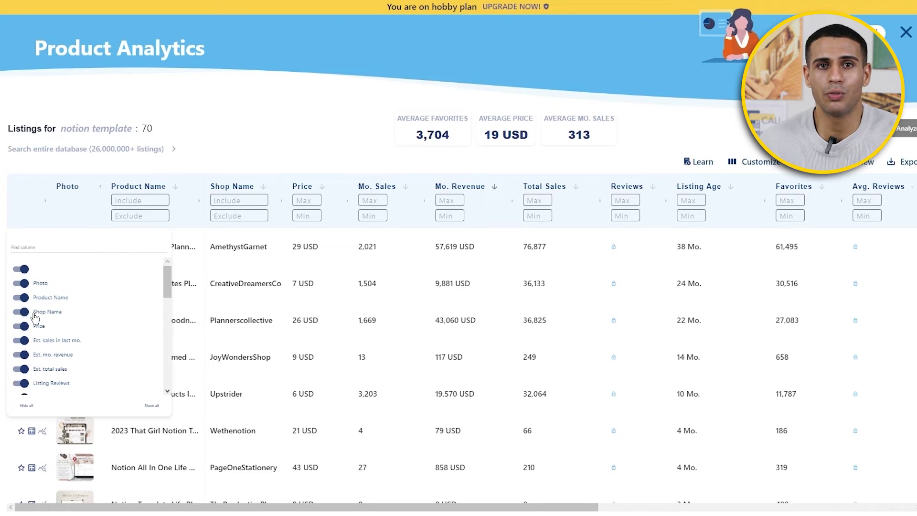
click(22, 311)
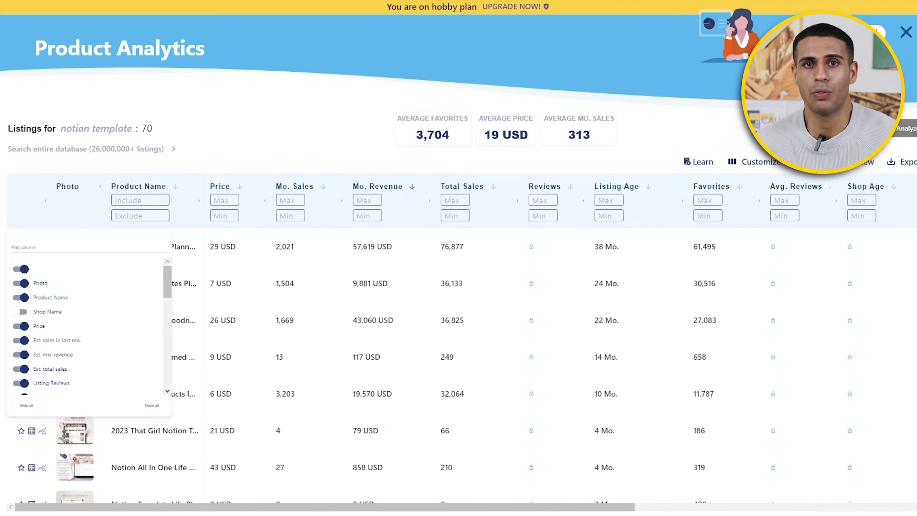
click(750, 162)
click(750, 163)
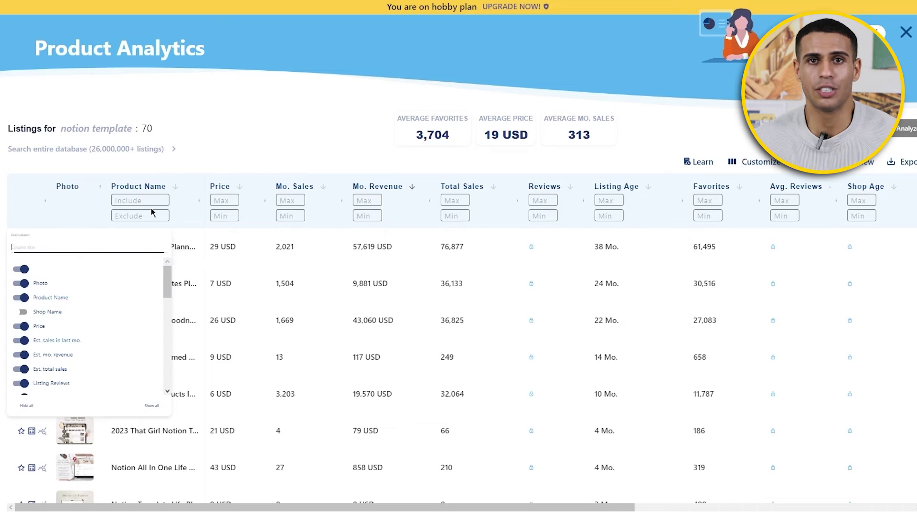
click(754, 171)
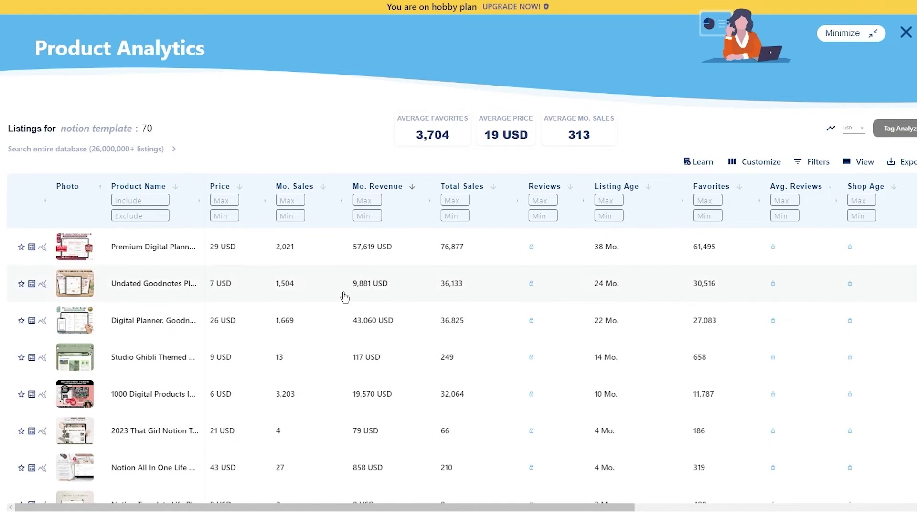
Open the listing details of the Studio Ghibli Themed Dashboard in the listings table and examine its statistics, tags and further details
scroll(344, 297, down, 5)
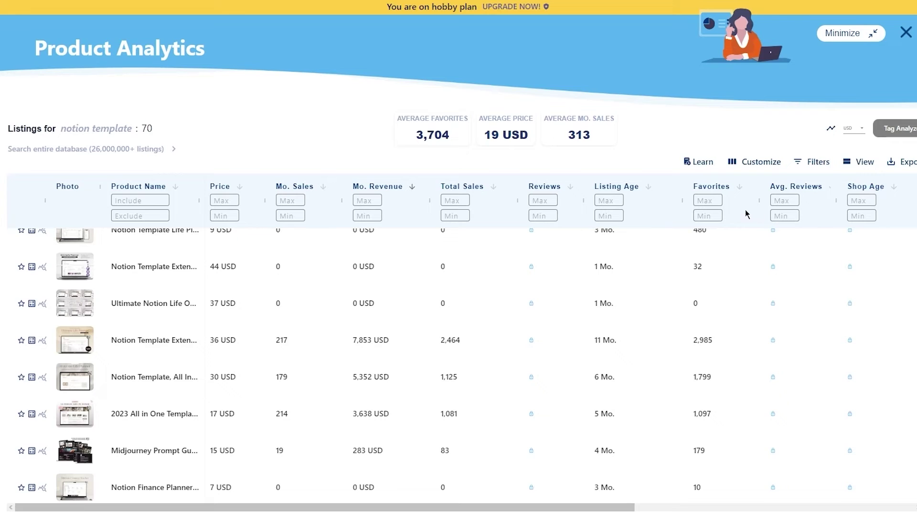
scroll(234, 323, up, 5)
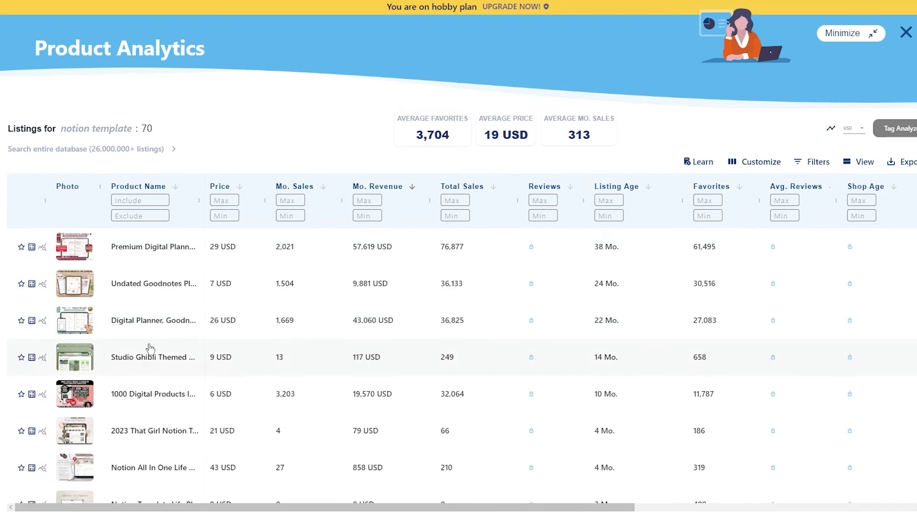
click(158, 366)
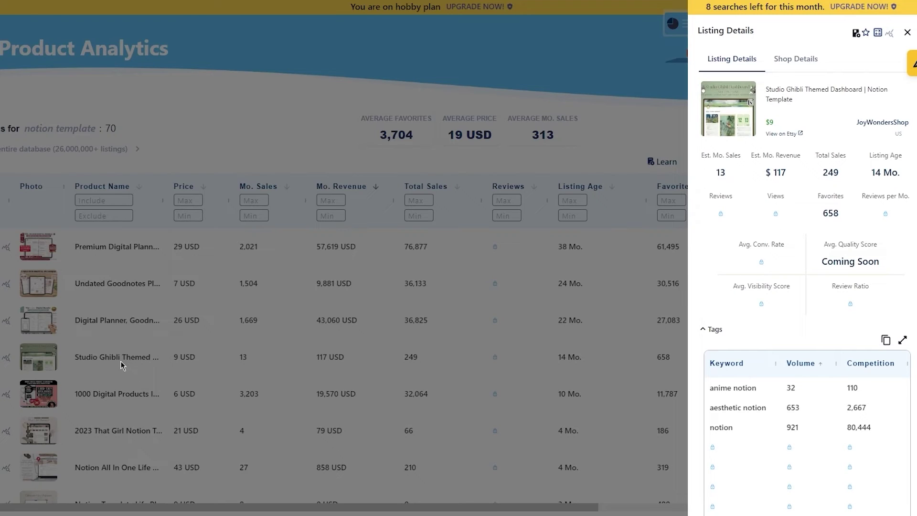
mouse_move(701, 204)
scroll(828, 315, down, 5)
scroll(826, 319, down, 4)
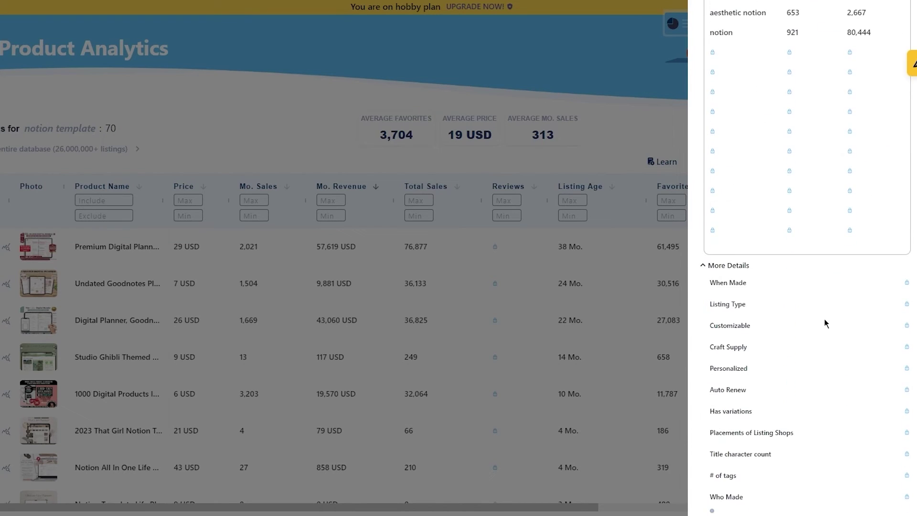
scroll(824, 326, up, 8)
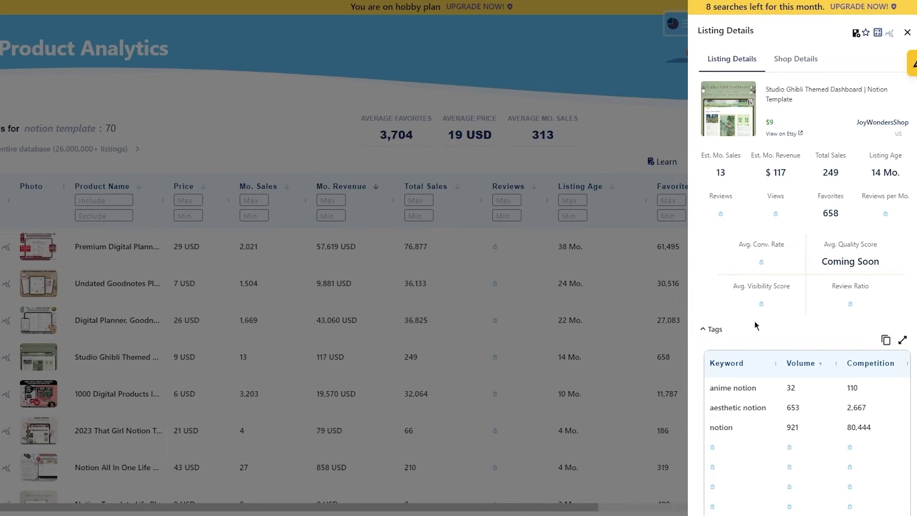
scroll(749, 314, down, 4)
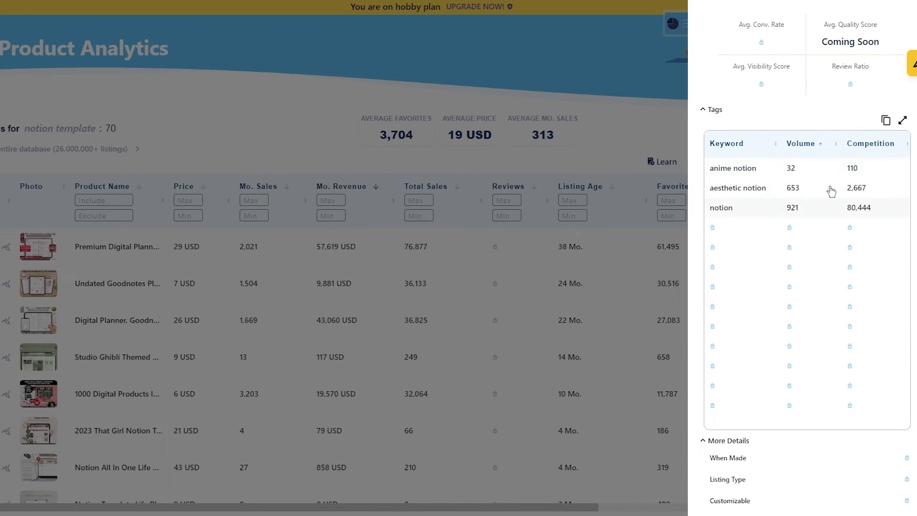
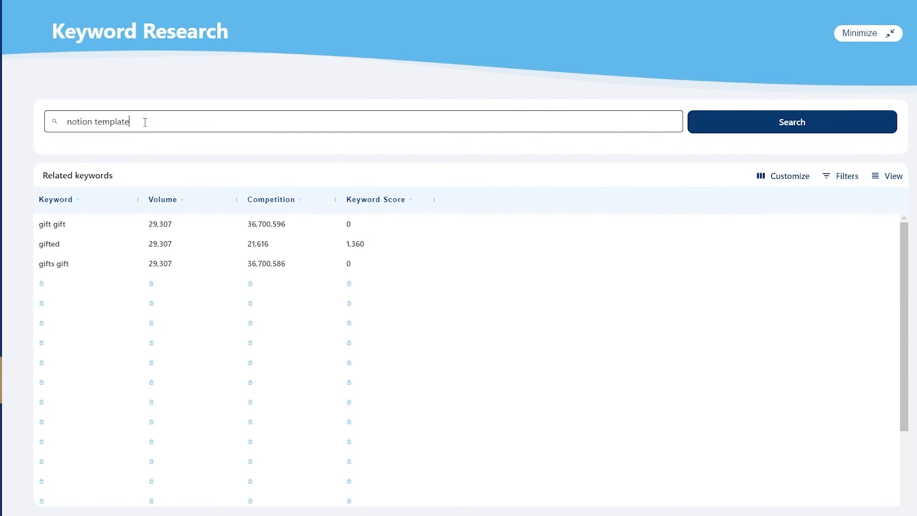
Search Keyword Research for "notion template" and view the column options of the related keywords table
click(808, 122)
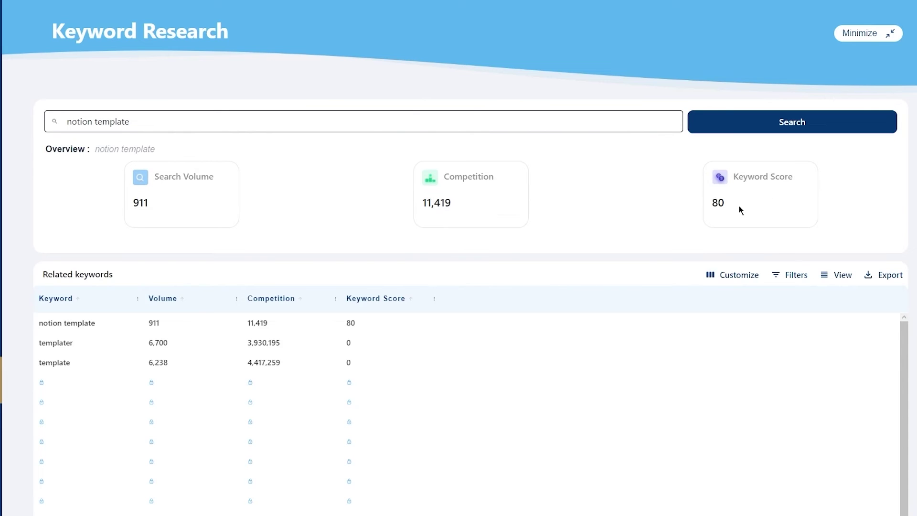
scroll(231, 350, down, 3)
scroll(217, 344, up, 3)
click(725, 279)
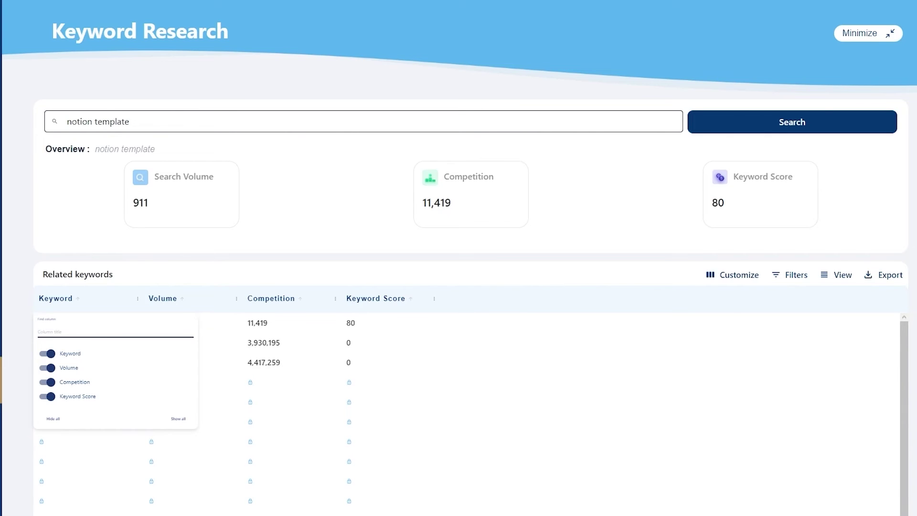
click(714, 279)
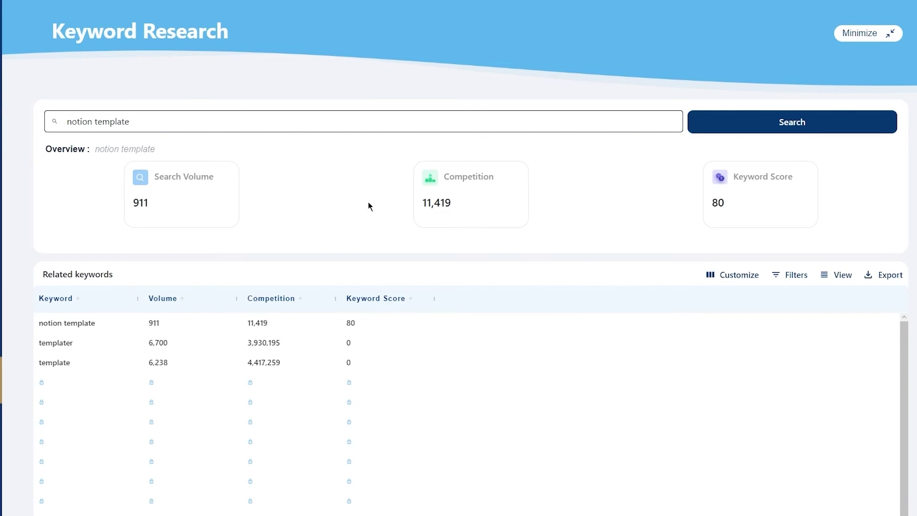
Open EverBee's My Listings page and look over its averages and active listings table
mouse_move(34, 143)
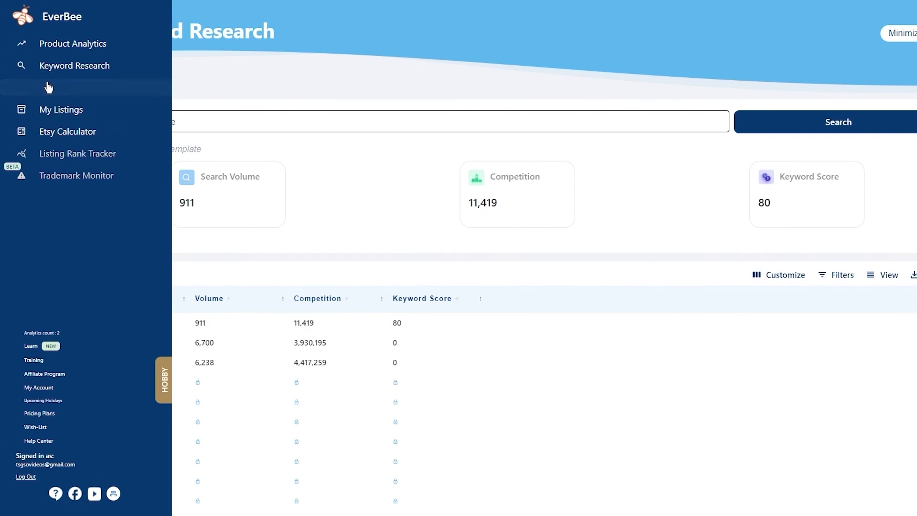
click(64, 108)
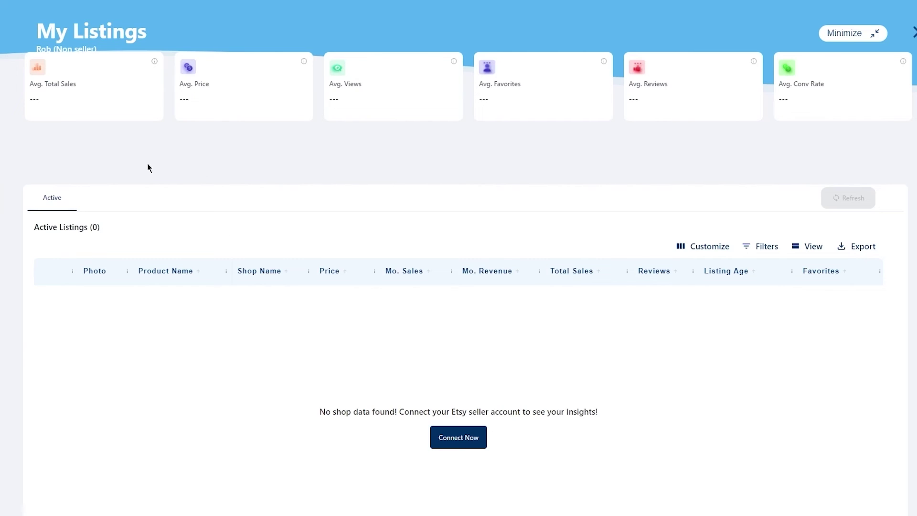
scroll(76, 344, down, 2)
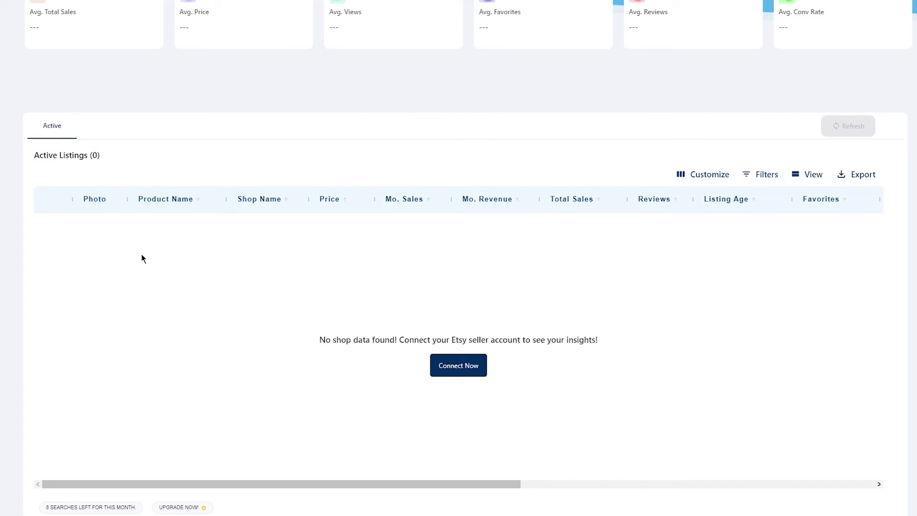
Open EverBee's Favorites page and look through the available columns for its listings table, leaving the column choices as they are
mouse_move(5, 167)
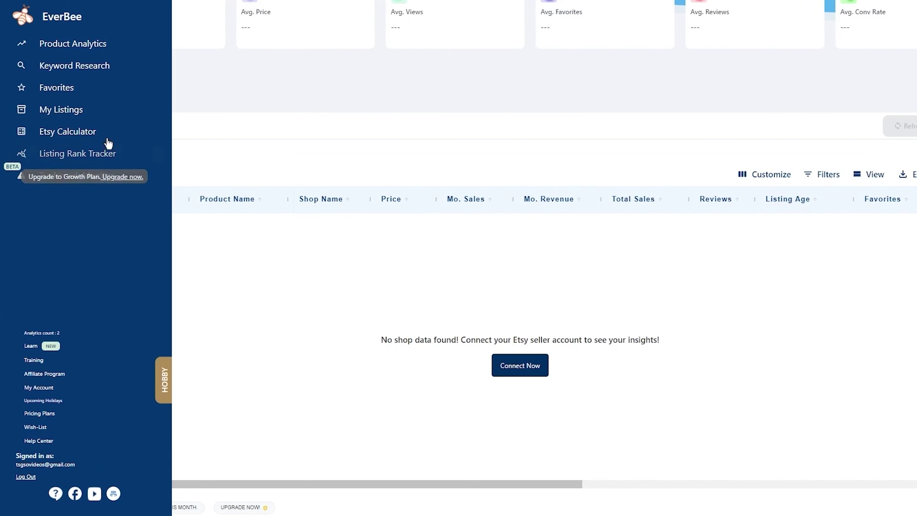
click(91, 99)
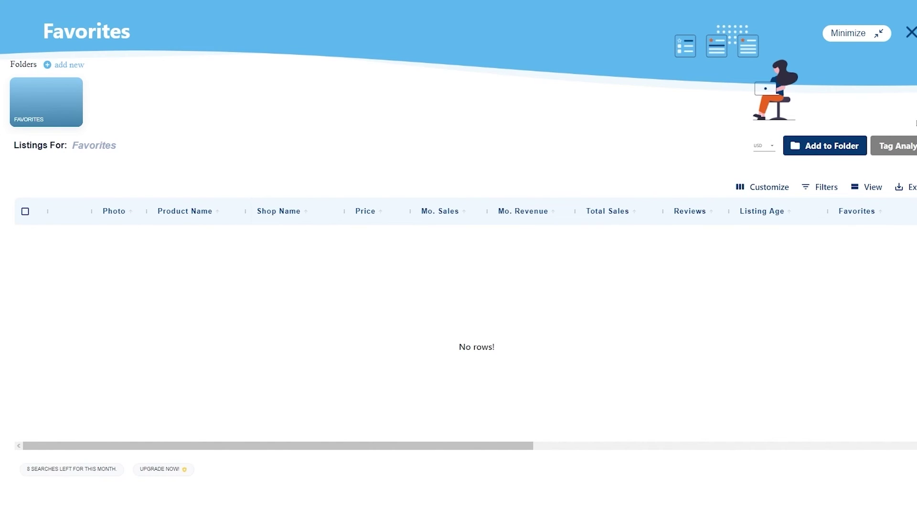
click(907, 147)
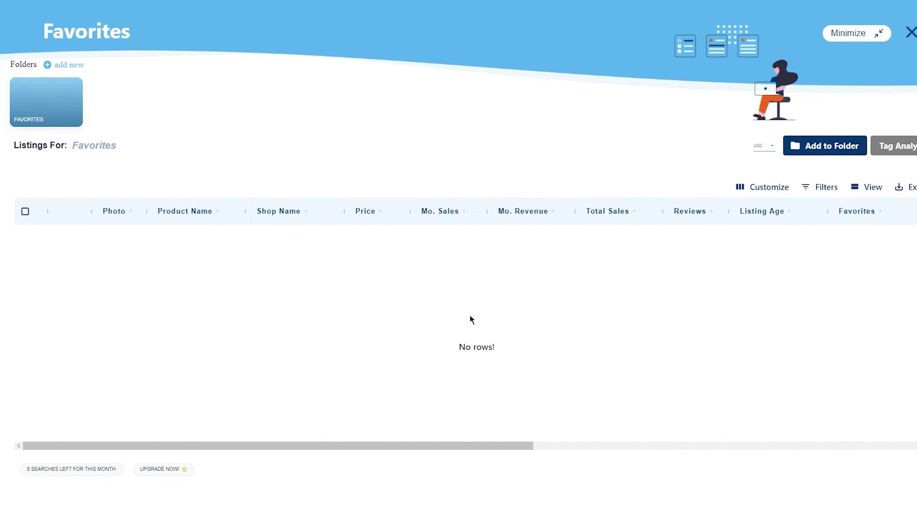
click(768, 191)
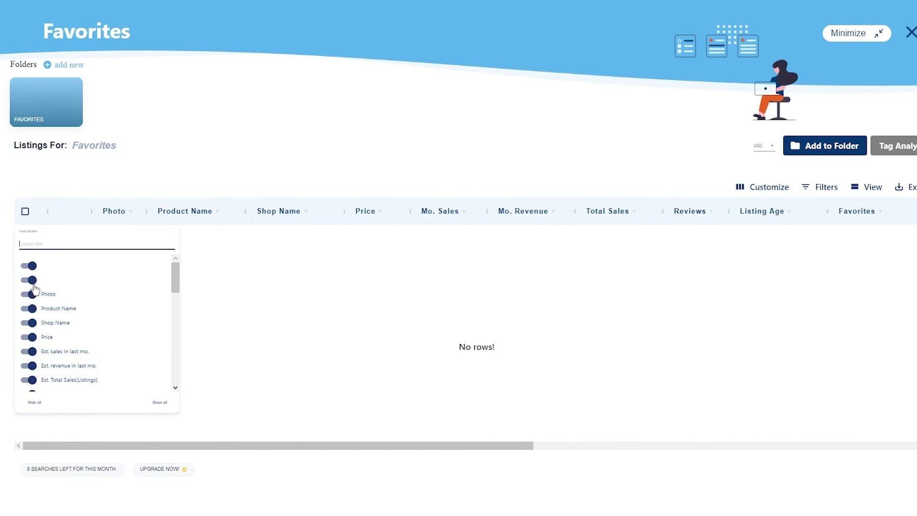
scroll(72, 321, down, 5)
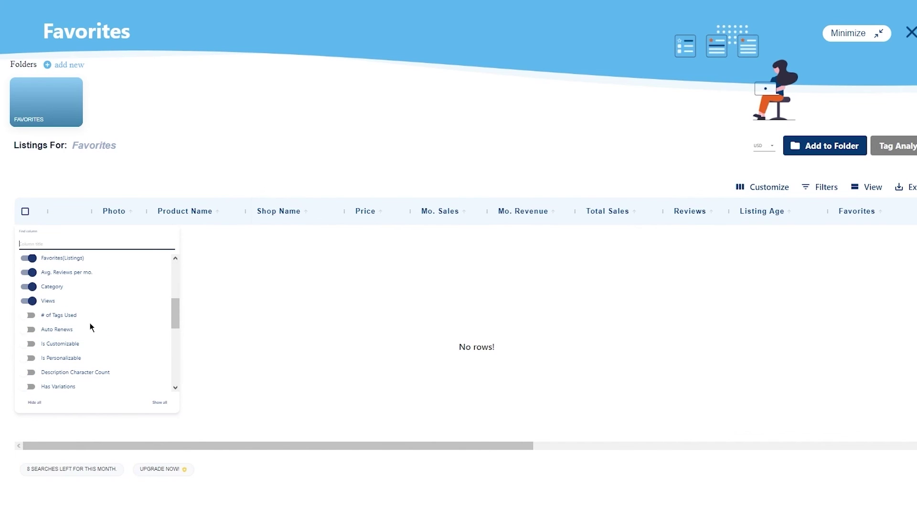
scroll(122, 290, down, 3)
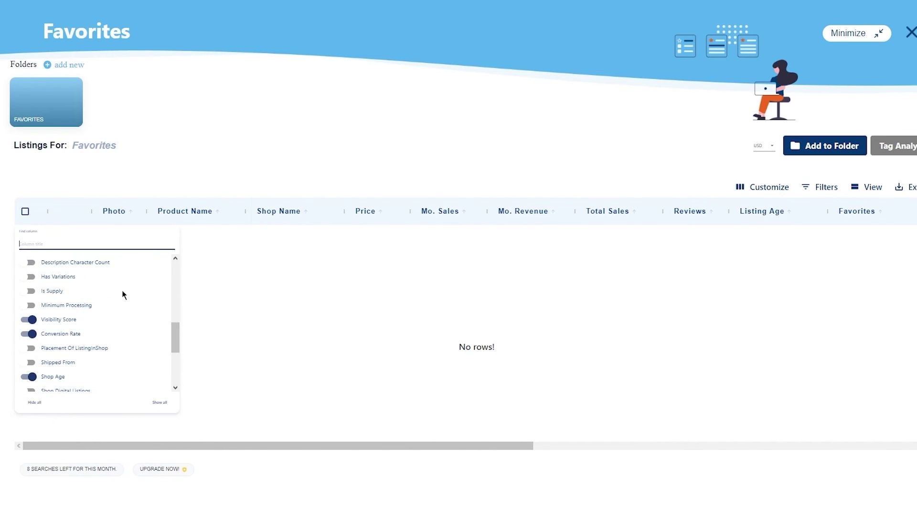
click(429, 290)
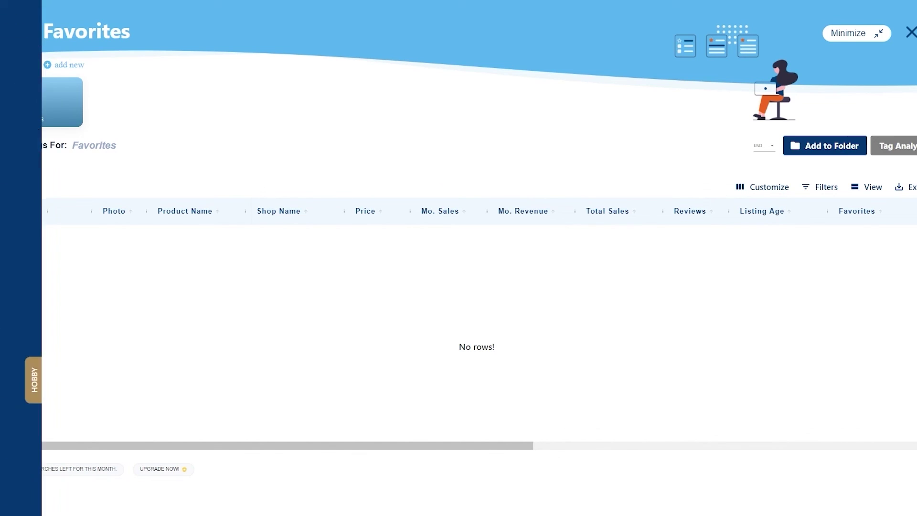
mouse_move(29, 66)
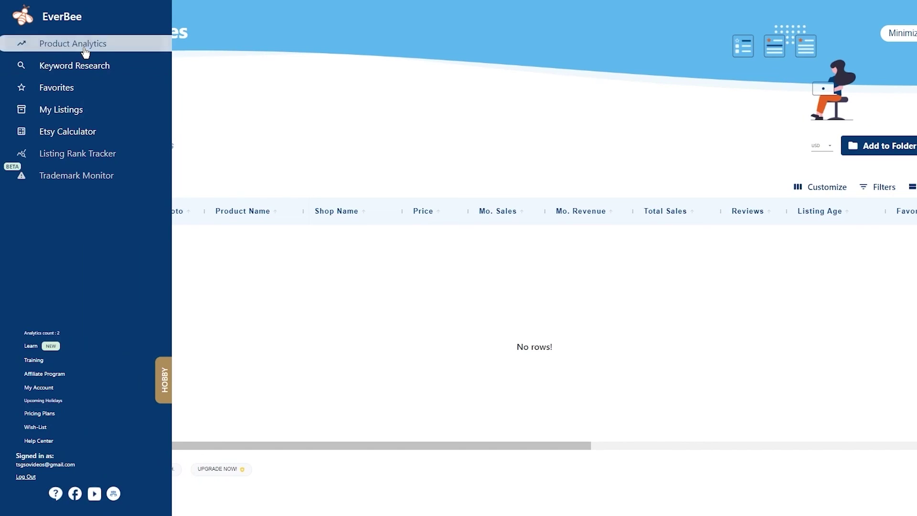